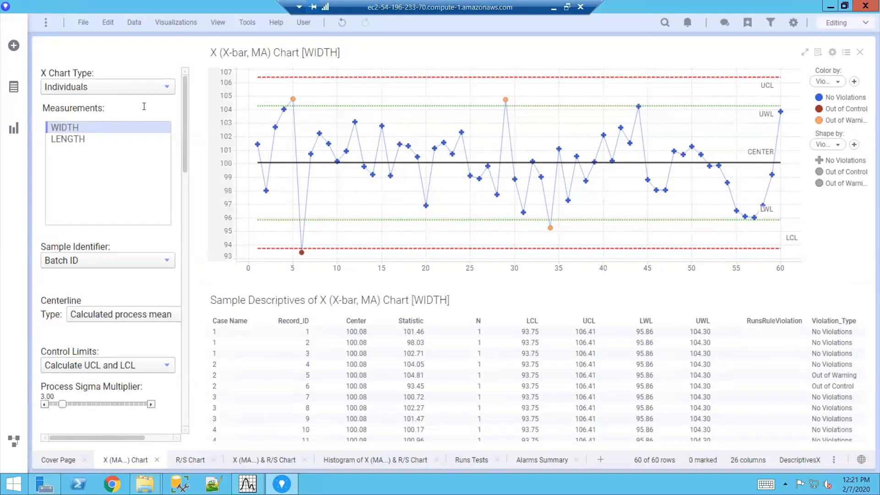
- Look through the available X chart types, leaving Individuals selected
{"action": "left_click", "coordinate": [166, 90]}
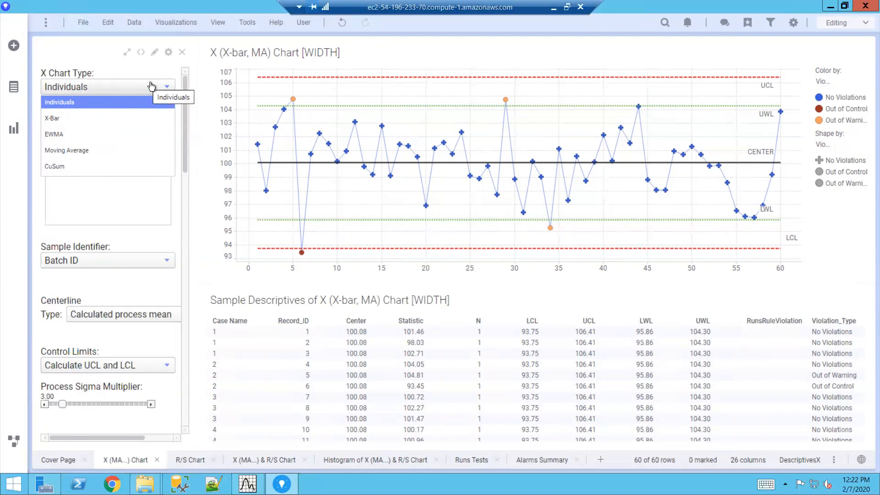
{"action": "left_click", "coordinate": [128, 73]}
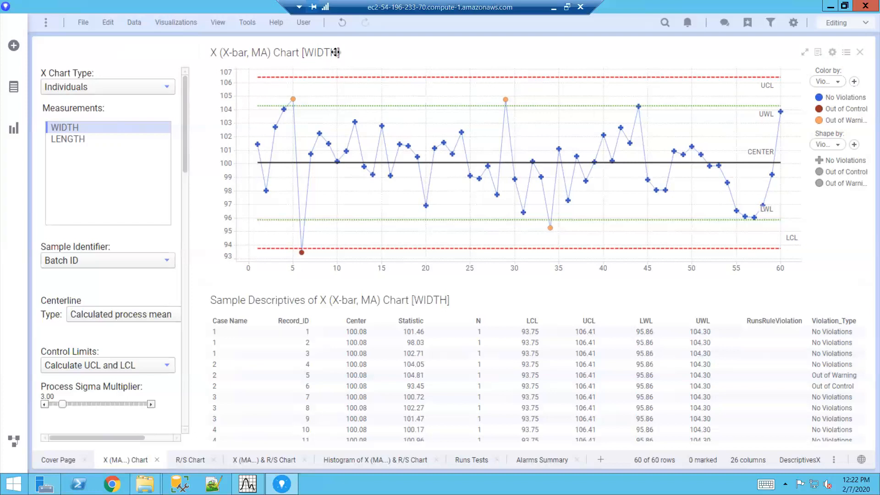
- Trace the record 12 point on the WIDTH chart to its row in the sample descriptives table, and inspect the violation points at records 29 and 6
{"action": "left_click_drag", "start_coordinate": [340, 115], "coordinate": [376, 126]}
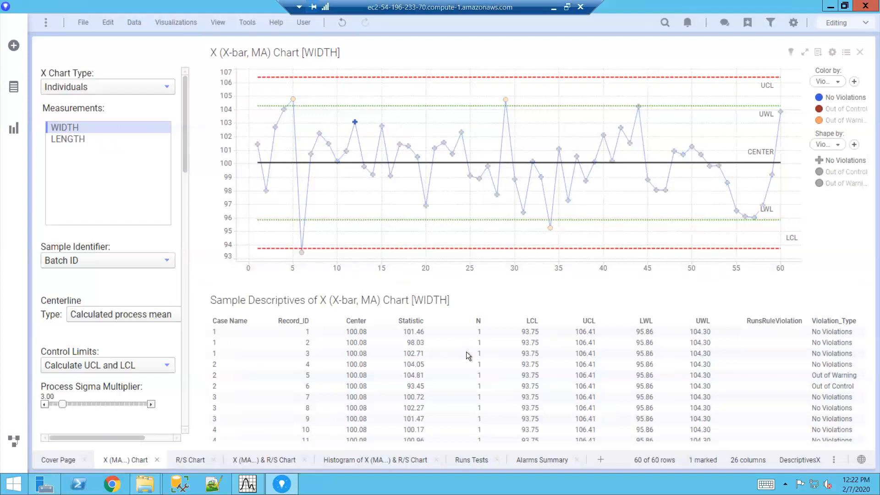
{"action": "scroll", "coordinate": [488, 386], "scroll_direction": "down", "scroll_amount": 3}
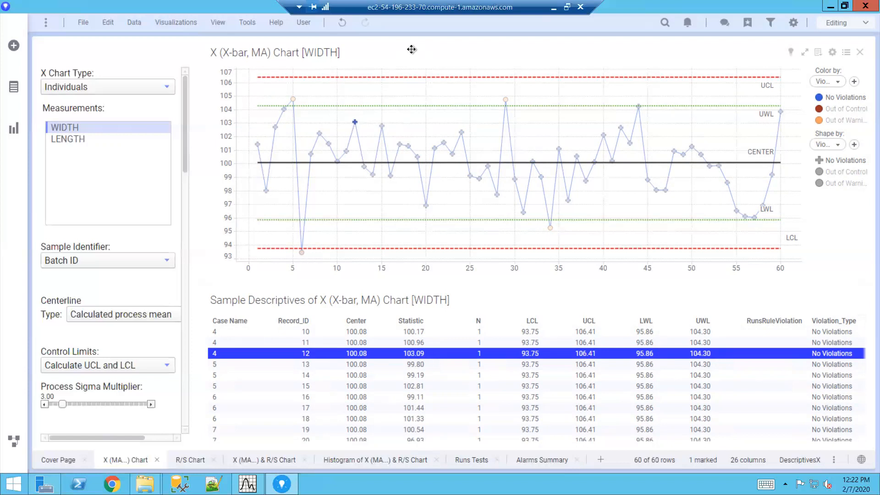
{"action": "left_click", "coordinate": [396, 90]}
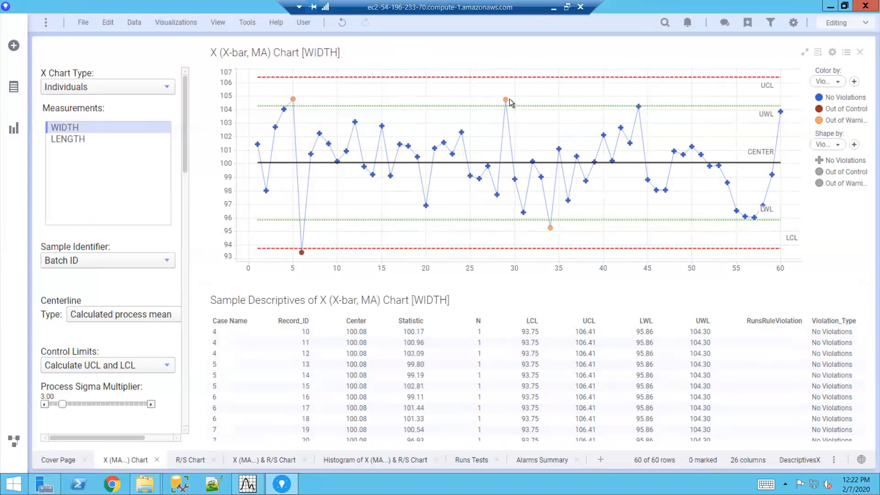
{"action": "mouse_move", "coordinate": [505, 101]}
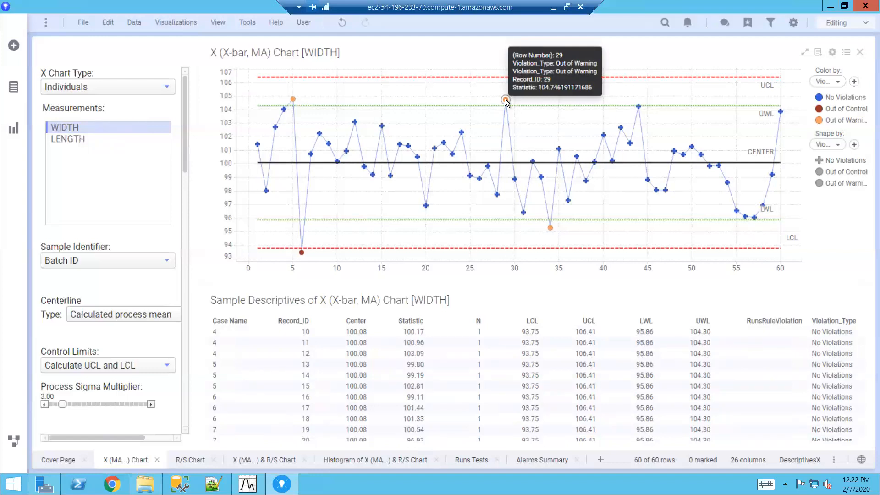
{"action": "mouse_move", "coordinate": [301, 252]}
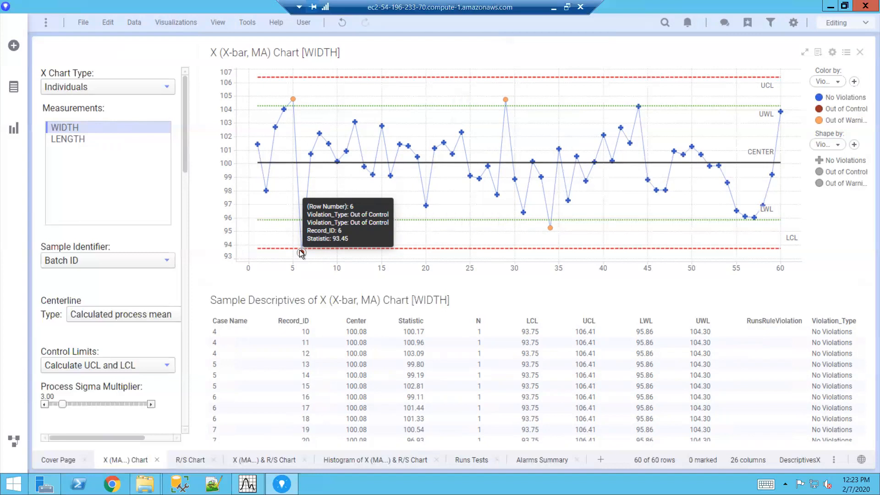
- Switch the charted measurement to LENGTH and mark the samples from 31 to 60 on the chart
{"action": "left_click", "coordinate": [67, 139]}
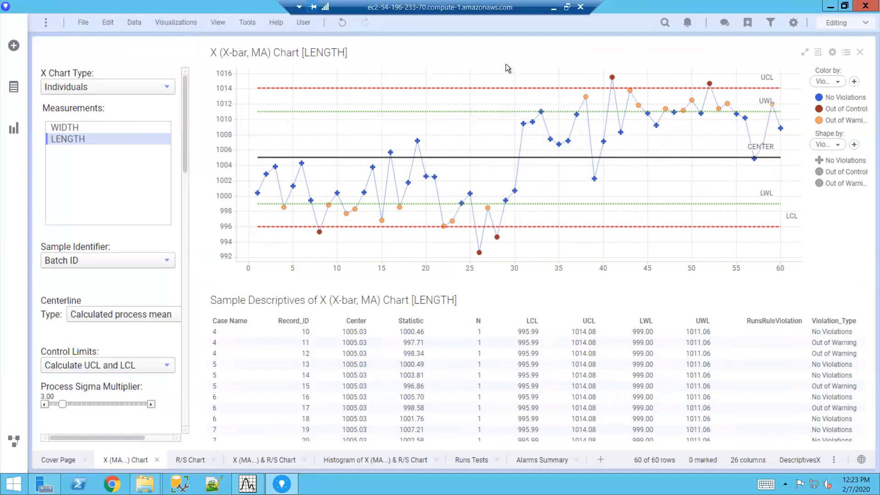
{"action": "left_click_drag", "start_coordinate": [510, 67], "coordinate": [810, 181]}
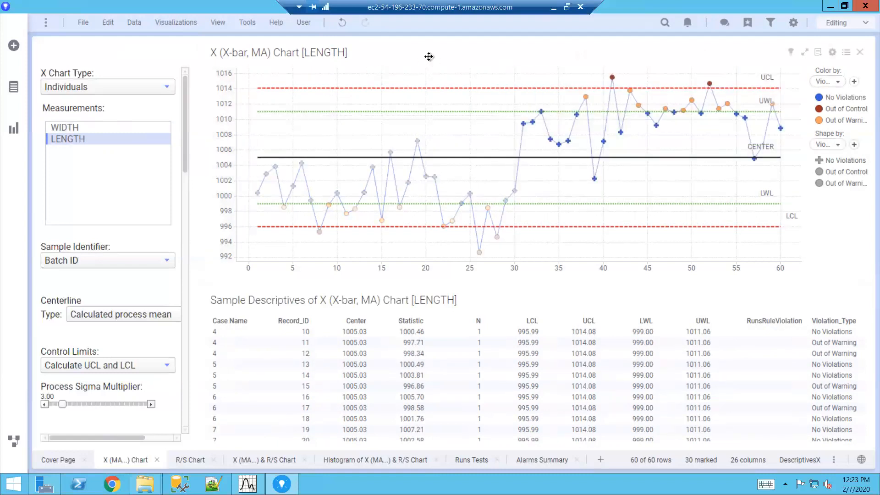
- Look through the available options for the sample identifier, the centerline type and the control limits
{"action": "left_click", "coordinate": [131, 265]}
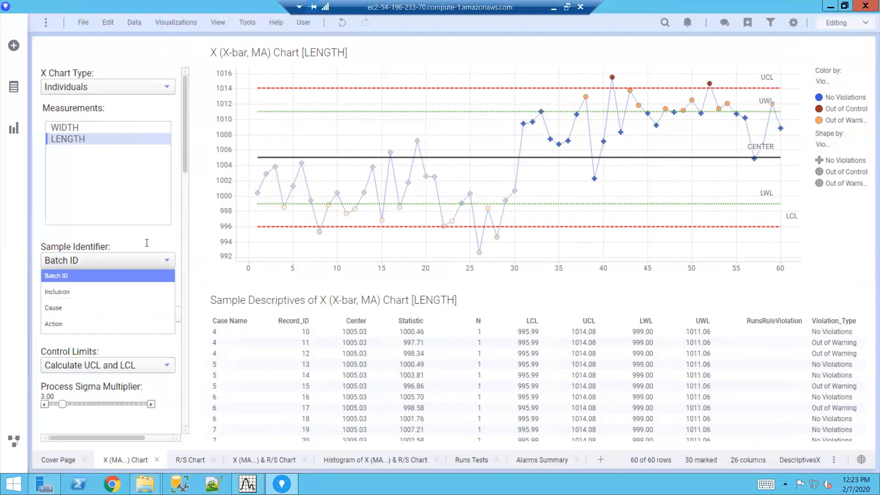
{"action": "left_click", "coordinate": [148, 242]}
{"action": "scroll", "coordinate": [148, 238], "scroll_direction": "down", "scroll_amount": 2}
{"action": "scroll", "coordinate": [147, 237], "scroll_direction": "down", "scroll_amount": 3}
{"action": "scroll", "coordinate": [148, 237], "scroll_direction": "down", "scroll_amount": 2}
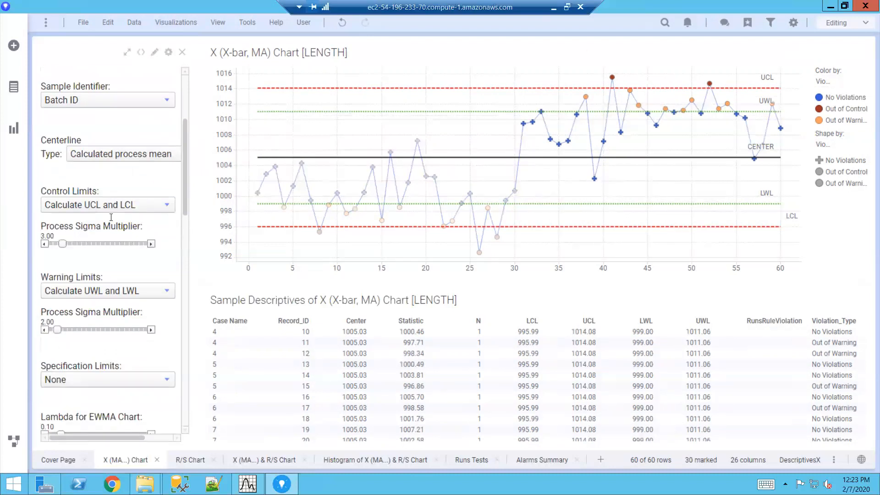
{"action": "left_click", "coordinate": [136, 155]}
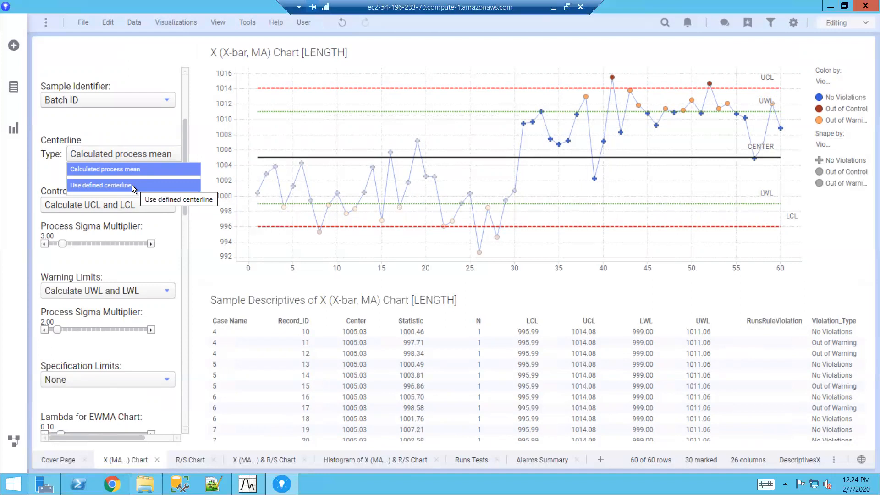
{"action": "left_click", "coordinate": [137, 133]}
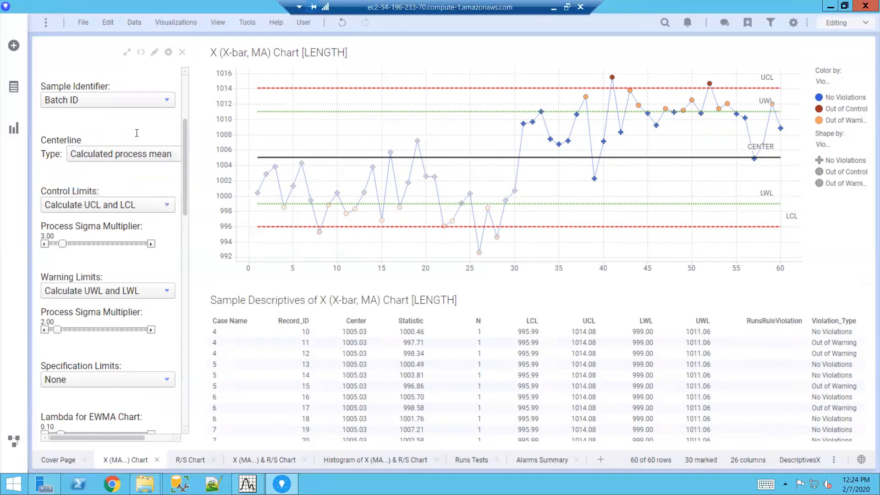
{"action": "left_click", "coordinate": [154, 209]}
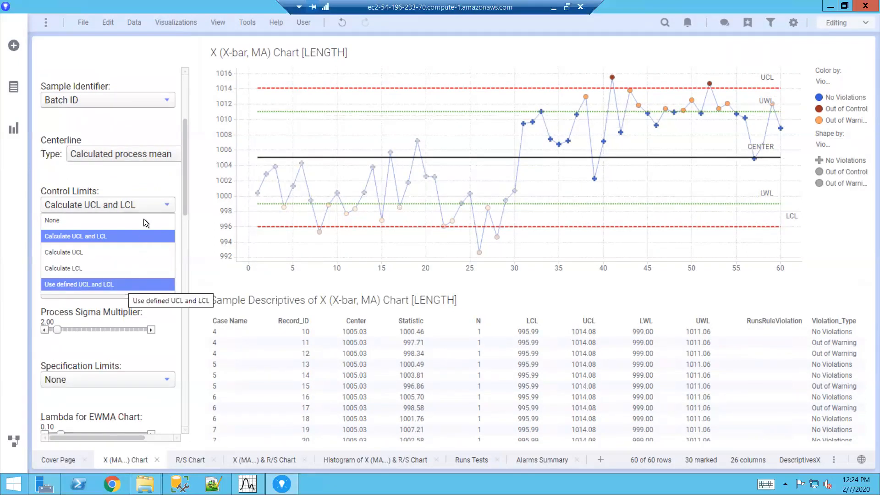
{"action": "left_click", "coordinate": [147, 180]}
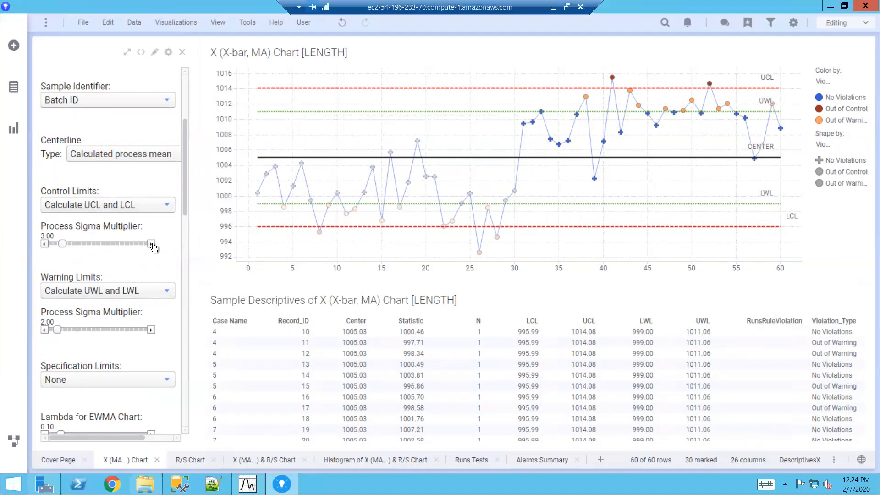
- Set the process sigma multiplier of the control limits to 4.00
{"action": "left_click", "coordinate": [152, 243]}
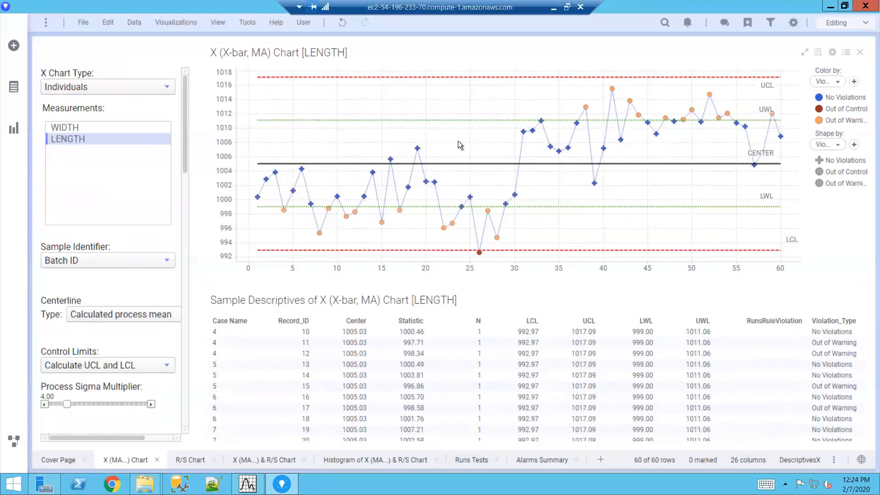
{"action": "mouse_move", "coordinate": [481, 252]}
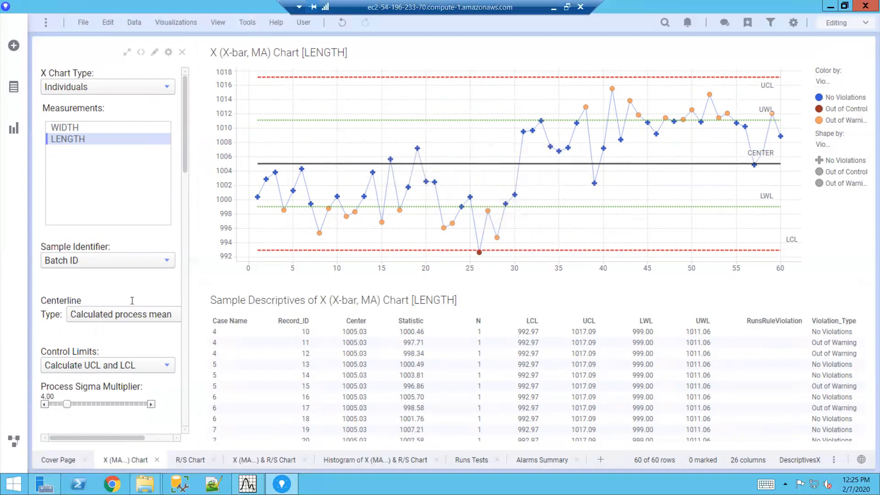
- Set the process sigma multiplier of the control limits back to 3.00
{"action": "mouse_move", "coordinate": [185, 155]}
{"action": "left_mouse_down"}
{"action": "mouse_move", "coordinate": [186, 216]}
{"action": "mouse_move", "coordinate": [185, 161]}
{"action": "left_mouse_up"}
{"action": "scroll", "coordinate": [185, 204], "scroll_direction": "up", "scroll_amount": 2}
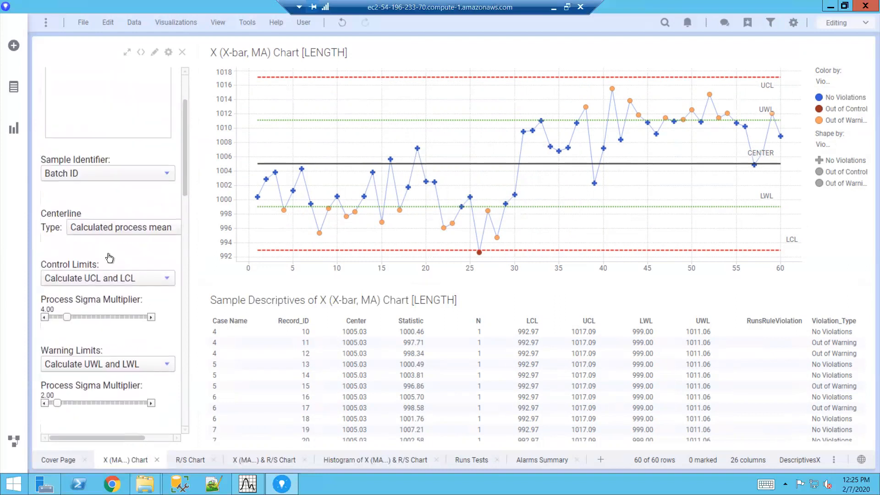
{"action": "left_click", "coordinate": [44, 317]}
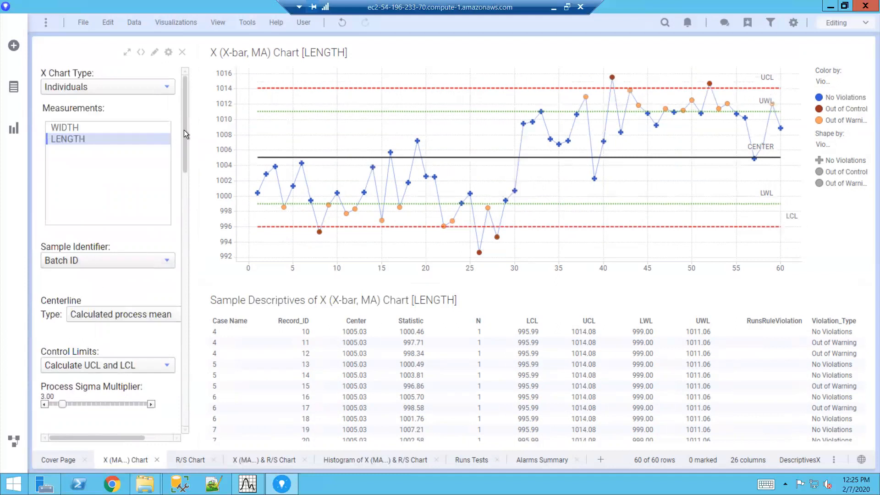
- Look through the specification limits options and the EWMA lambda and moving average span settings
{"action": "left_click_drag", "start_coordinate": [186, 125], "coordinate": [185, 204]}
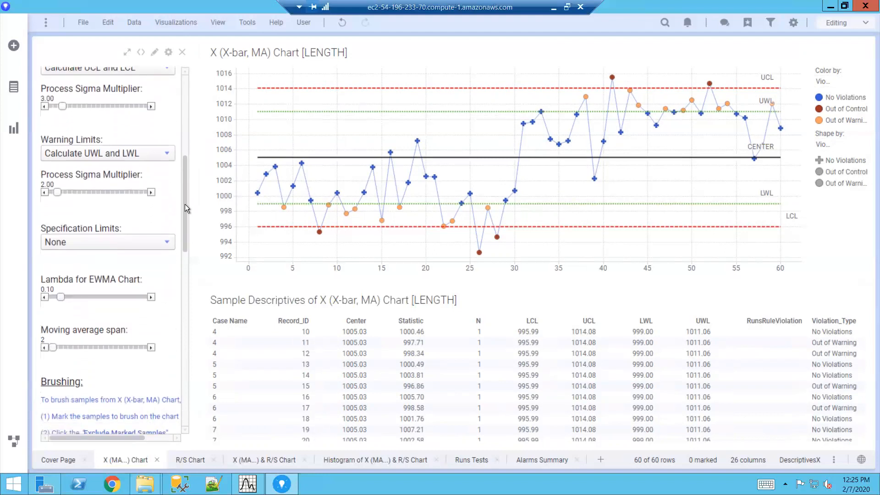
{"action": "left_click", "coordinate": [166, 245]}
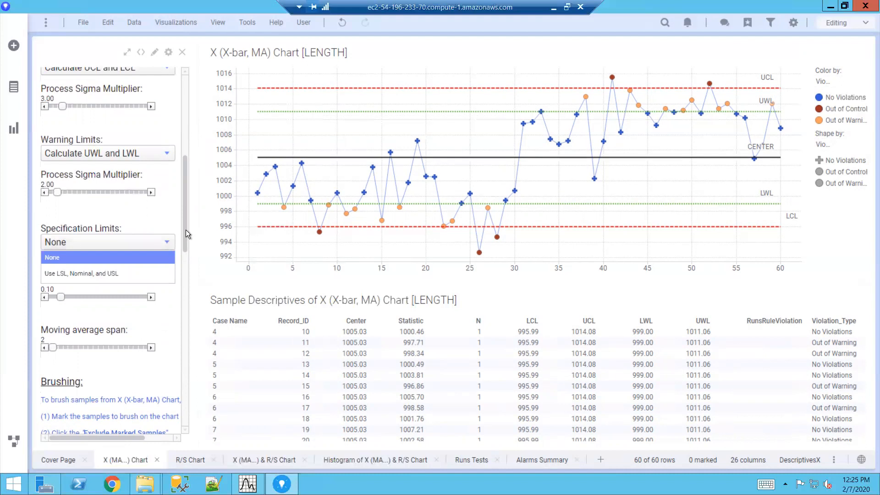
{"action": "left_click", "coordinate": [186, 230]}
{"action": "scroll", "coordinate": [185, 235], "scroll_direction": "down", "scroll_amount": 1}
{"action": "scroll", "coordinate": [185, 233], "scroll_direction": "down", "scroll_amount": 3}
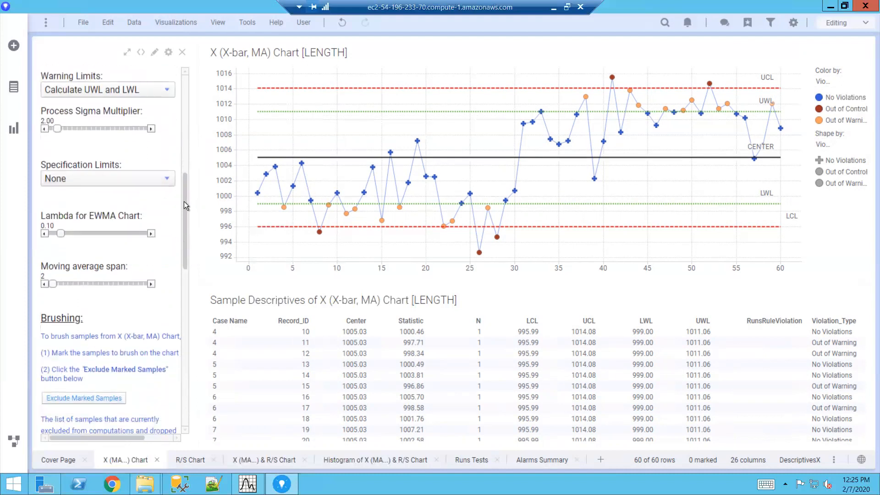
{"action": "scroll", "coordinate": [183, 202], "scroll_direction": "down", "scroll_amount": 3}
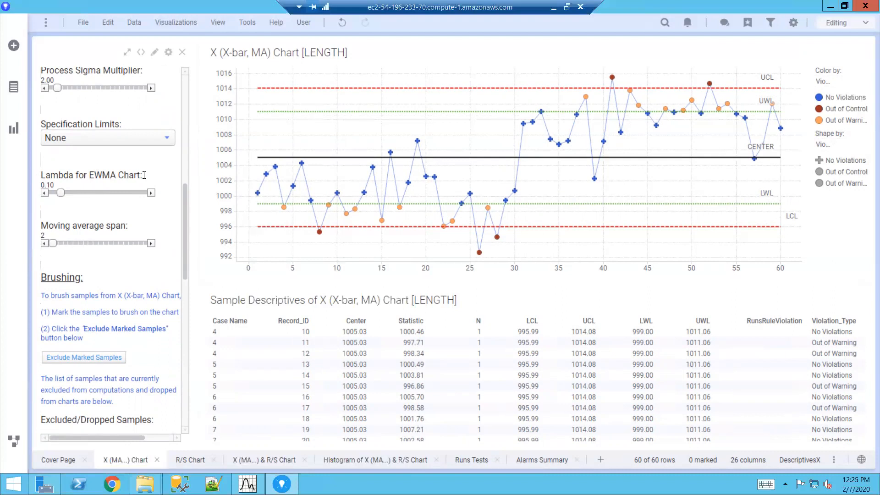
{"action": "scroll", "coordinate": [183, 197], "scroll_direction": "down", "scroll_amount": 3}
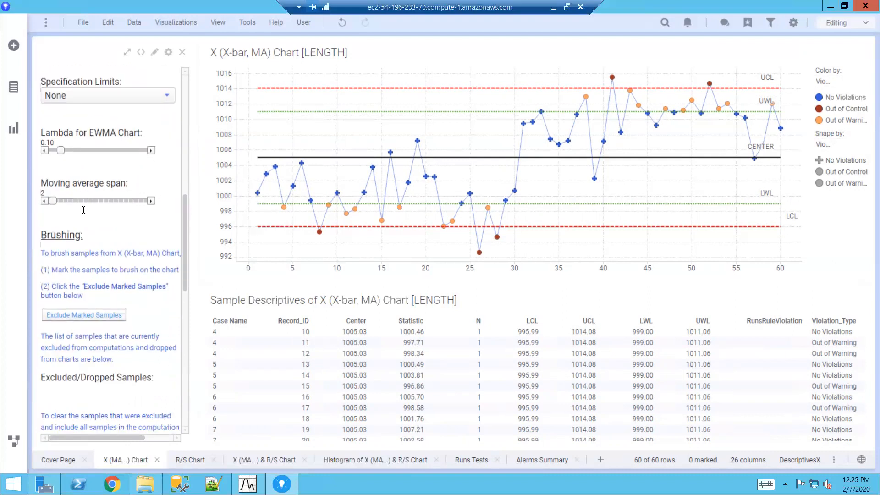
- Mark the out-of-control samples 8, 26, 28, 41 and 52 on the LENGTH chart and exclude them from the computations
{"action": "scroll", "coordinate": [185, 215], "scroll_direction": "down", "scroll_amount": 6}
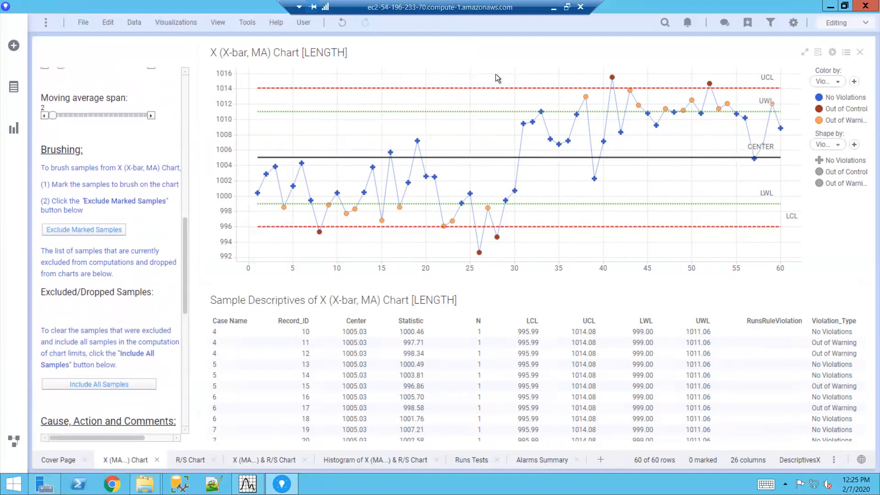
{"action": "left_click_drag", "start_coordinate": [310, 229], "coordinate": [532, 259]}
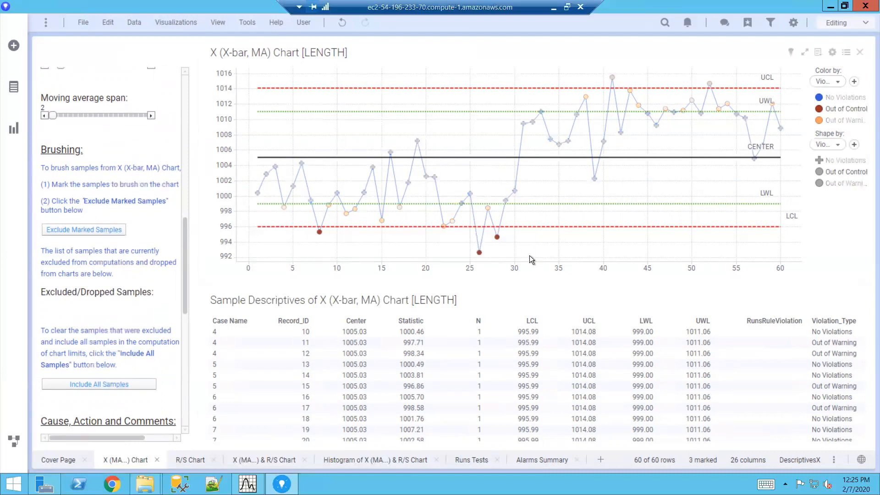
{"action": "left_click_drag", "start_coordinate": [598, 65], "coordinate": [727, 83]}
{"action": "left_click", "coordinate": [70, 227]}
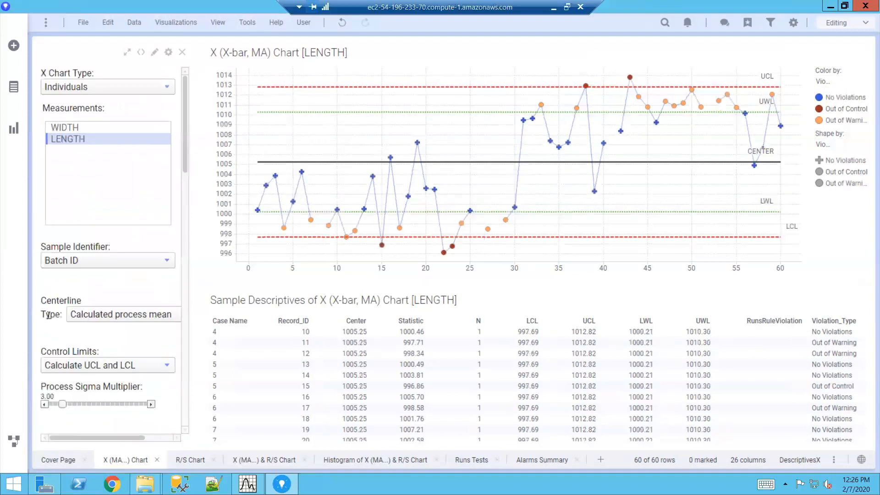
- Clear the list of excluded samples so that all samples are included in the chart limit computations again
{"action": "left_click_drag", "start_coordinate": [186, 155], "coordinate": [182, 322]}
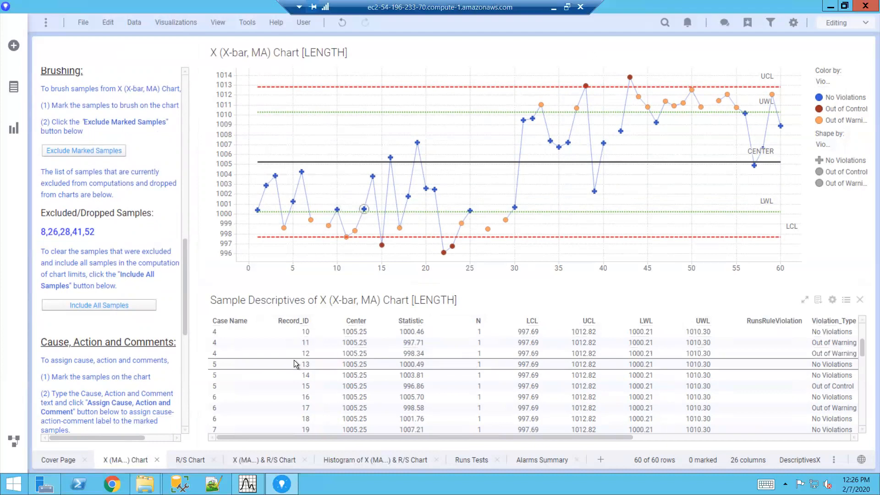
{"action": "left_click", "coordinate": [93, 305]}
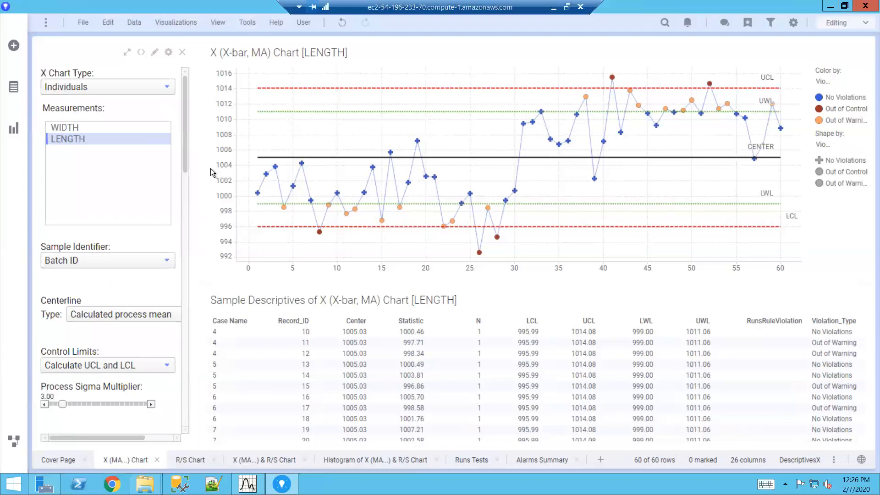
- Mark the sample 31 point on the LENGTH chart and enter "Recalibrated Machine" as its cause
{"action": "left_click_drag", "start_coordinate": [184, 142], "coordinate": [185, 348]}
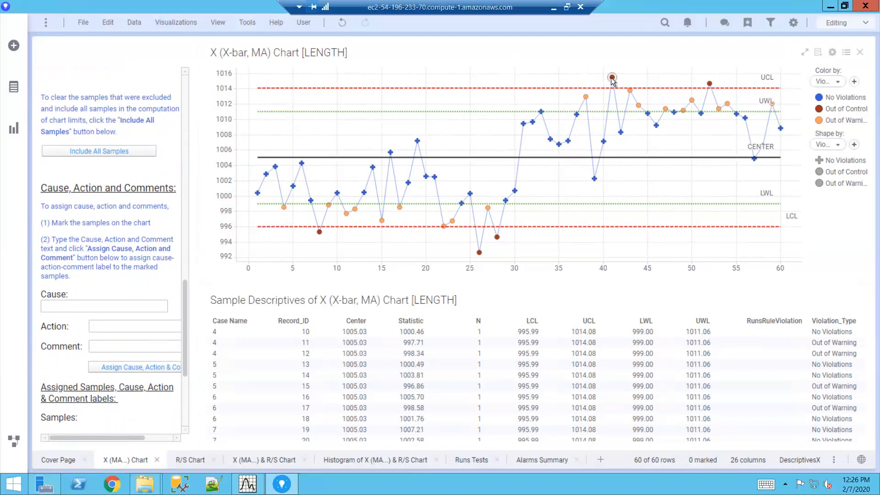
{"action": "mouse_move", "coordinate": [612, 80]}
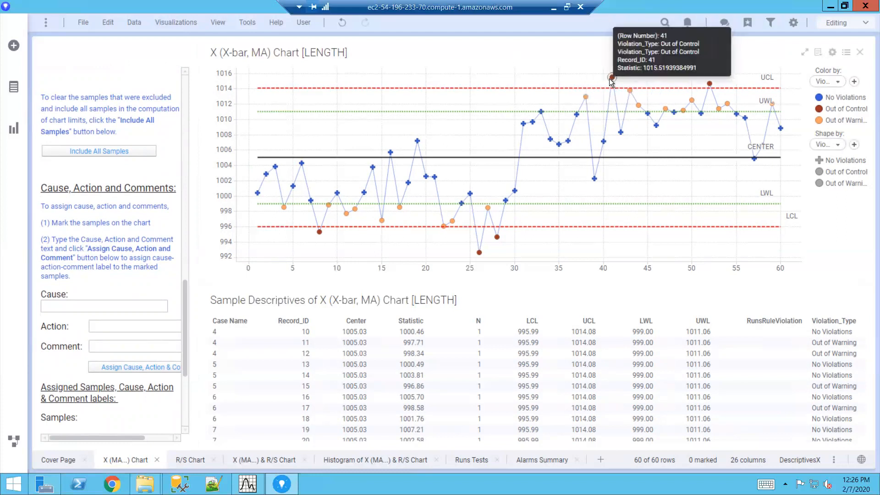
{"action": "left_click", "coordinate": [522, 123]}
{"action": "left_click", "coordinate": [107, 308]}
{"action": "type", "text": "Rec"}
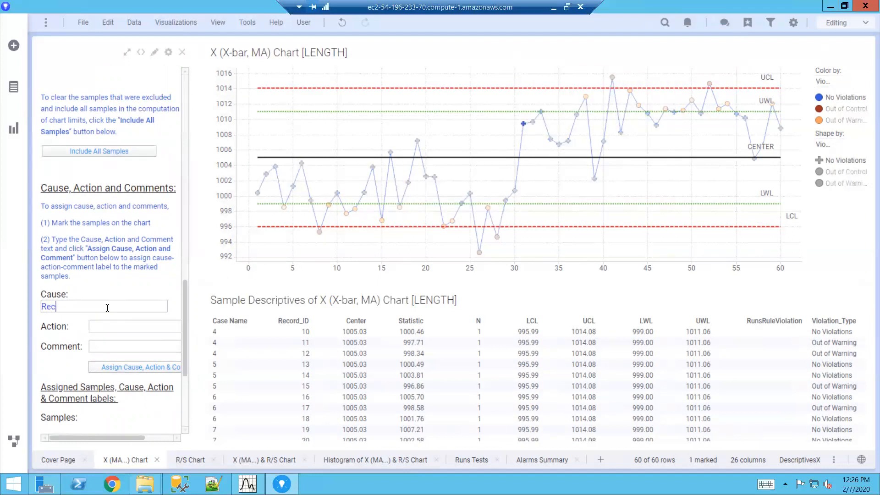
{"action": "type", "text": "alibrated Machine"}
{"action": "double_click", "coordinate": [80, 306]}
{"action": "right_click", "coordinate": [80, 306]}
{"action": "key", "text": "Escape"}
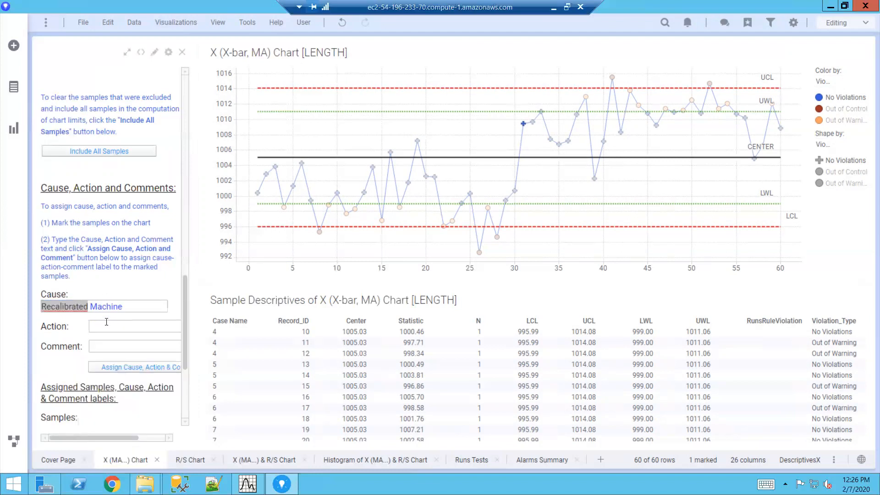
- Enter "No Action" as the action, and a comment giving the person's first name and the date 2/7/20
{"action": "left_click", "coordinate": [107, 327]}
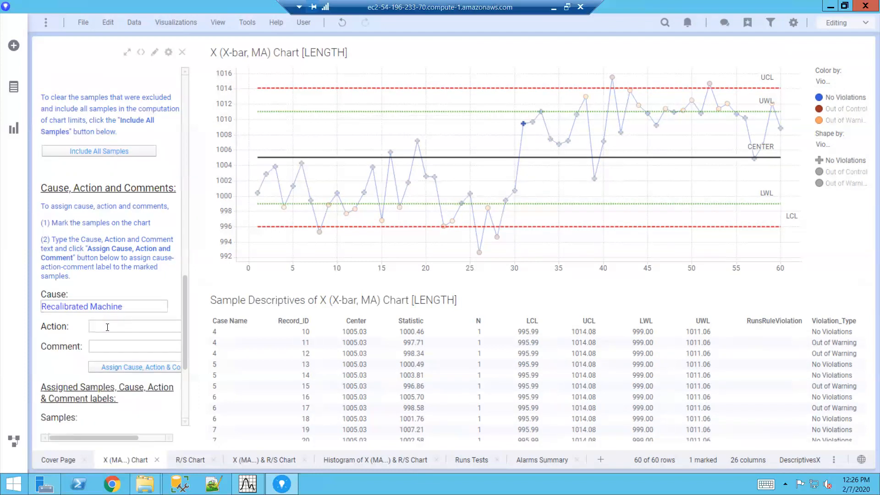
{"action": "type", "text": "No Action"}
{"action": "left_click", "coordinate": [109, 351]}
{"action": "type", "text": "Scott, 2/7/20"}
{"action": "scroll", "coordinate": [186, 323], "scroll_direction": "up", "scroll_amount": 1}
{"action": "scroll", "coordinate": [184, 337], "scroll_direction": "down", "scroll_amount": 1}
{"action": "scroll", "coordinate": [185, 331], "scroll_direction": "up", "scroll_amount": 2}
{"action": "scroll", "coordinate": [188, 339], "scroll_direction": "down", "scroll_amount": 1}
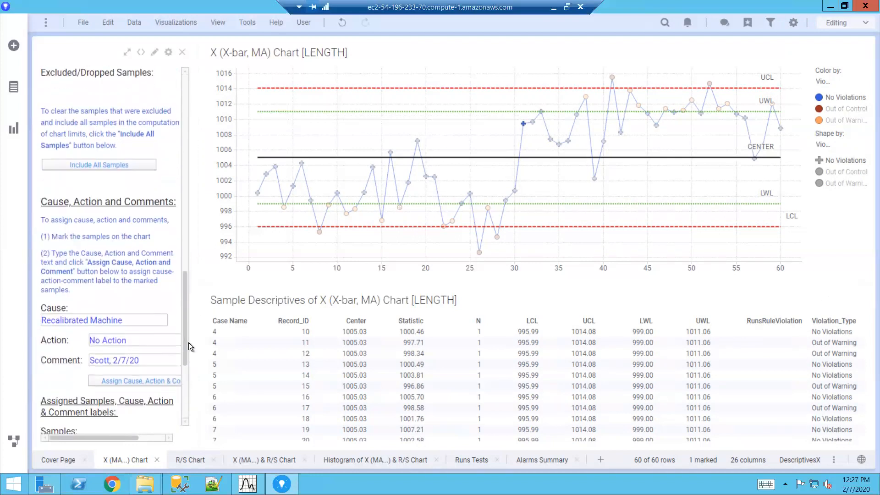
- Assign the entered cause, action and comment to marked sample 31 and review the assigned labels
{"action": "left_click", "coordinate": [128, 378]}
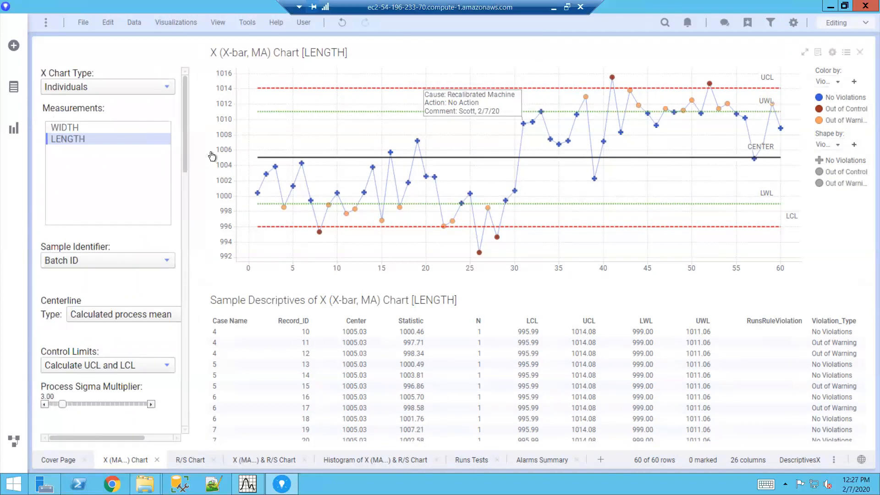
{"action": "scroll", "coordinate": [186, 198], "scroll_direction": "down", "scroll_amount": 15}
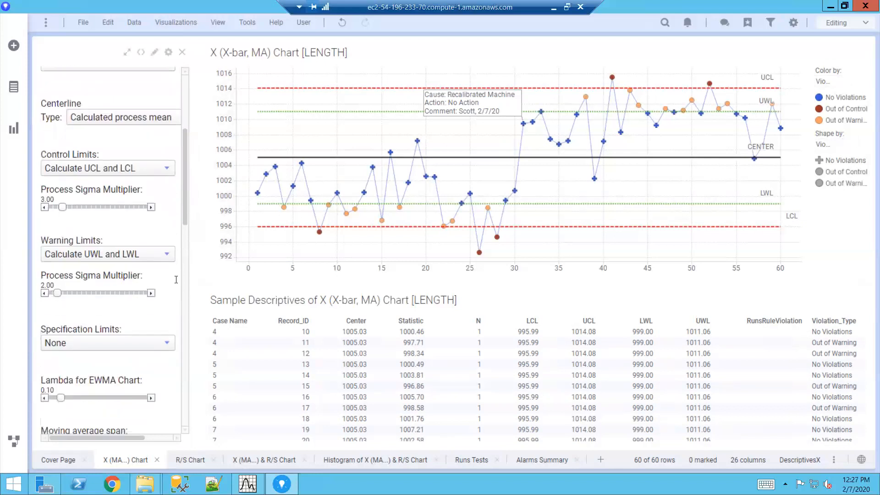
{"action": "scroll", "coordinate": [172, 408], "scroll_direction": "up", "scroll_amount": 1}
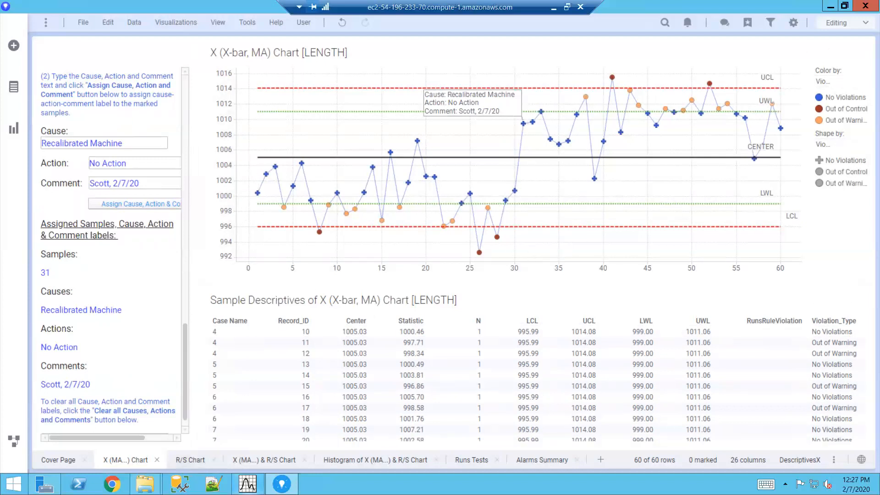
- Switch to the SpotfireSPCCharts workspace in Statistica and examine the available advanced models, including Time Series/Forecasting, and the multivariate exploratory analyses
{"action": "mouse_move", "coordinate": [248, 483]}
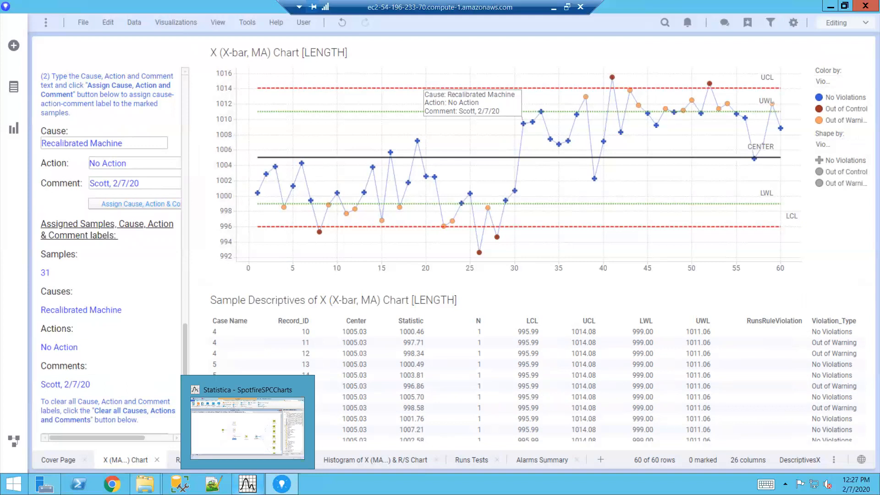
{"action": "left_click", "coordinate": [247, 427]}
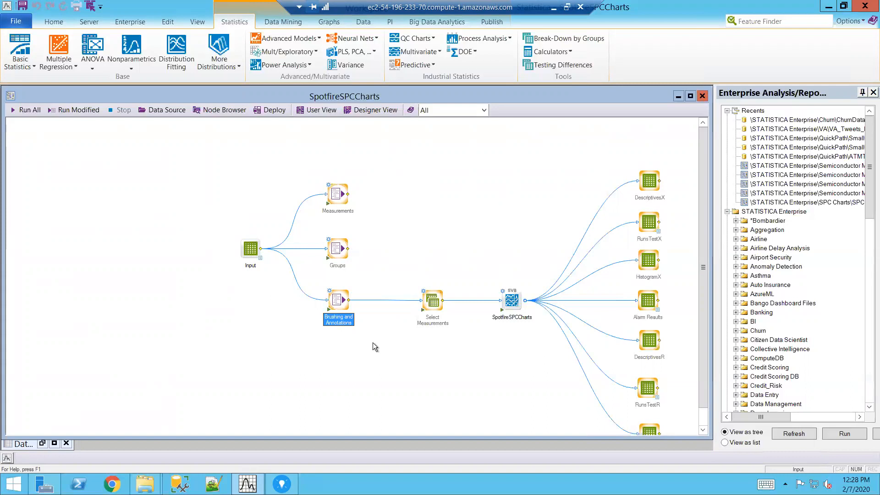
{"action": "left_click", "coordinate": [290, 35]}
{"action": "mouse_move", "coordinate": [353, 201]}
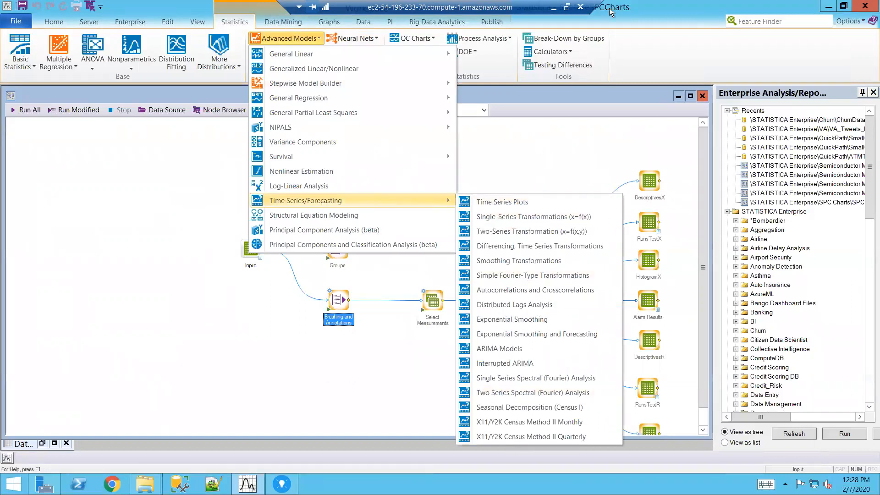
{"action": "left_click", "coordinate": [598, 89]}
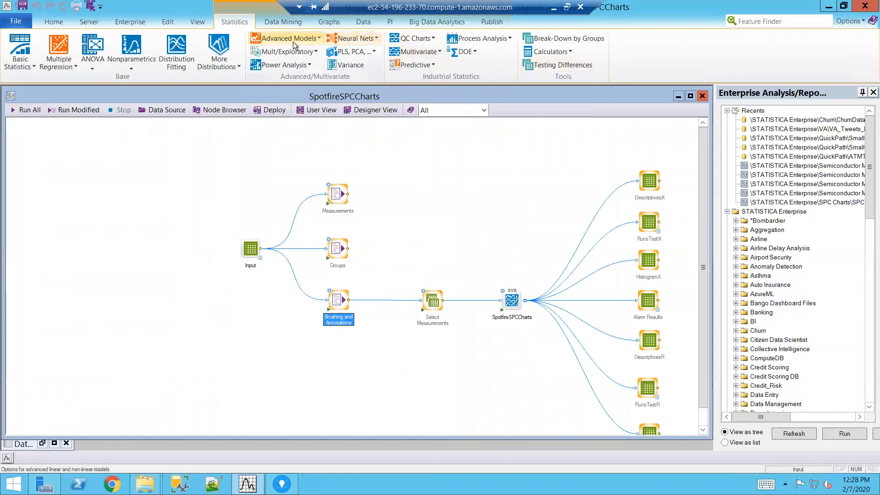
{"action": "left_click", "coordinate": [300, 52]}
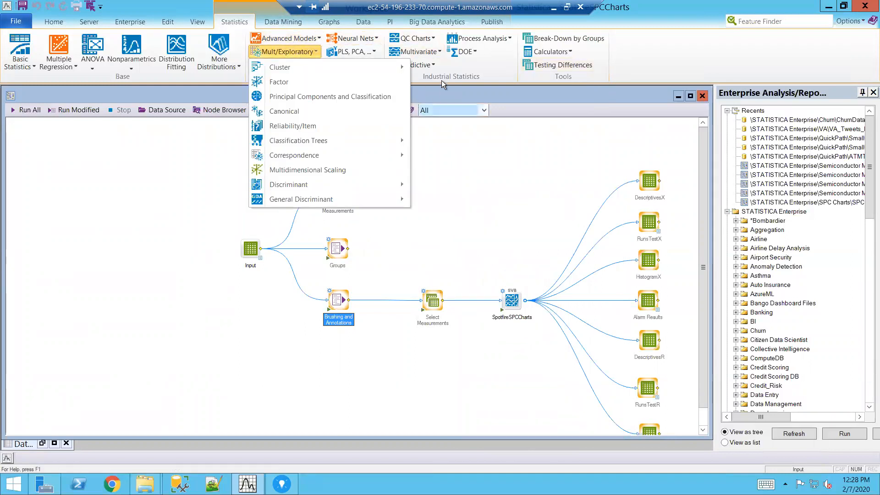
{"action": "left_click", "coordinate": [510, 91]}
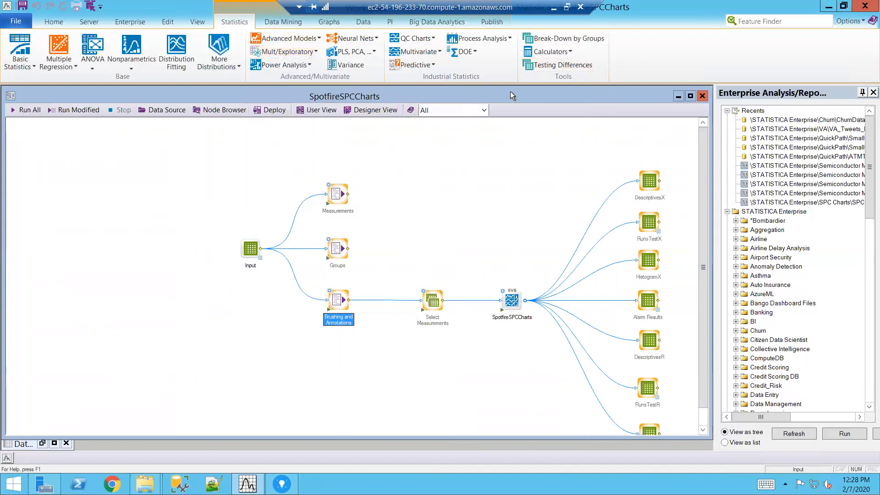
- Add a new annotation to the workspace and place it in the empty area below and left of the Input node
{"action": "right_click", "coordinate": [421, 156]}
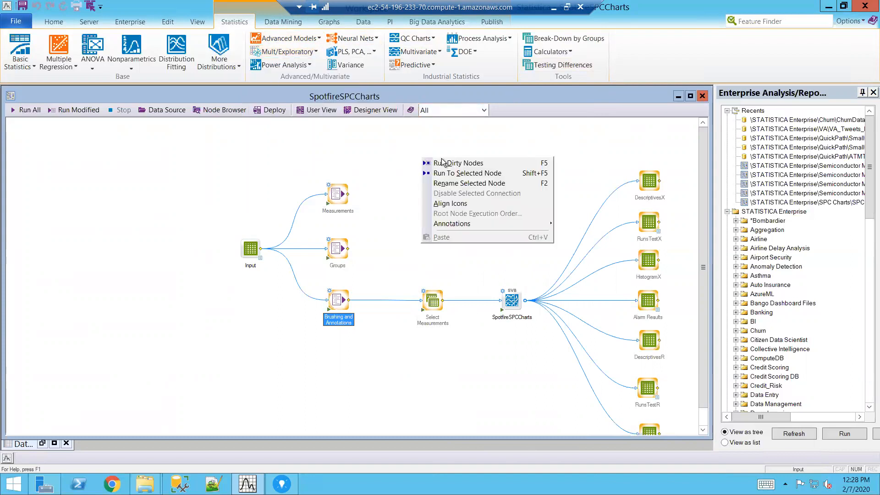
{"action": "mouse_move", "coordinate": [460, 224]}
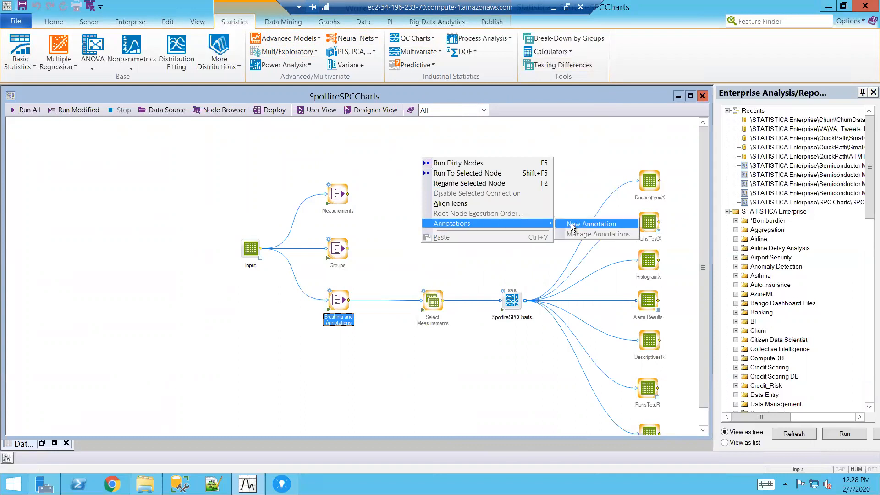
{"action": "left_click", "coordinate": [571, 223]}
{"action": "mouse_move", "coordinate": [360, 250]}
{"action": "left_mouse_down"}
{"action": "mouse_move", "coordinate": [167, 249]}
{"action": "mouse_move", "coordinate": [118, 297]}
{"action": "left_mouse_up"}
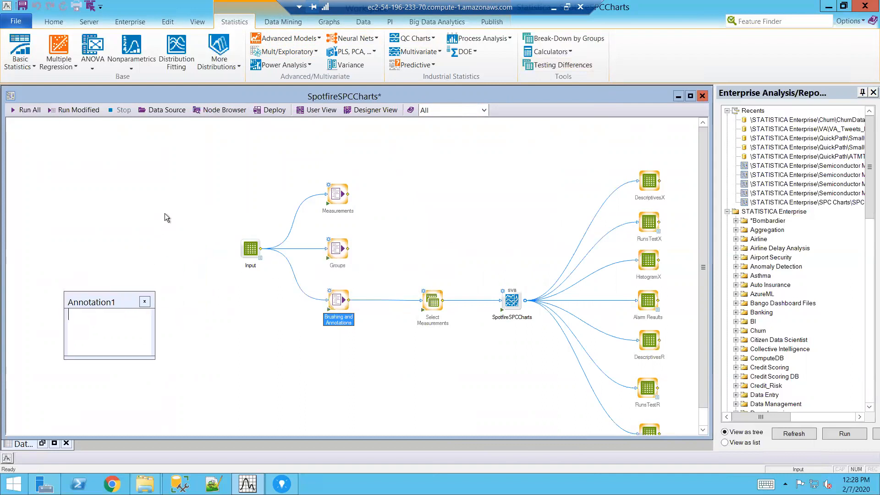